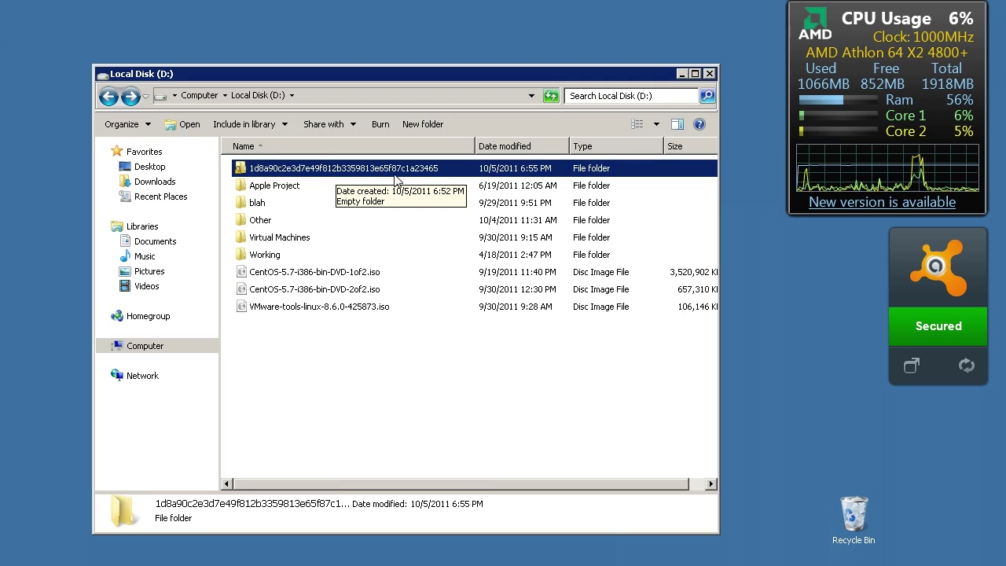
- Try to open the locked folder 1d8a90c2e3d7e49f812b3359813e65f87c1a23465 on drive D and request permanent access, then dismiss the permission prompt
double_click(402, 177)
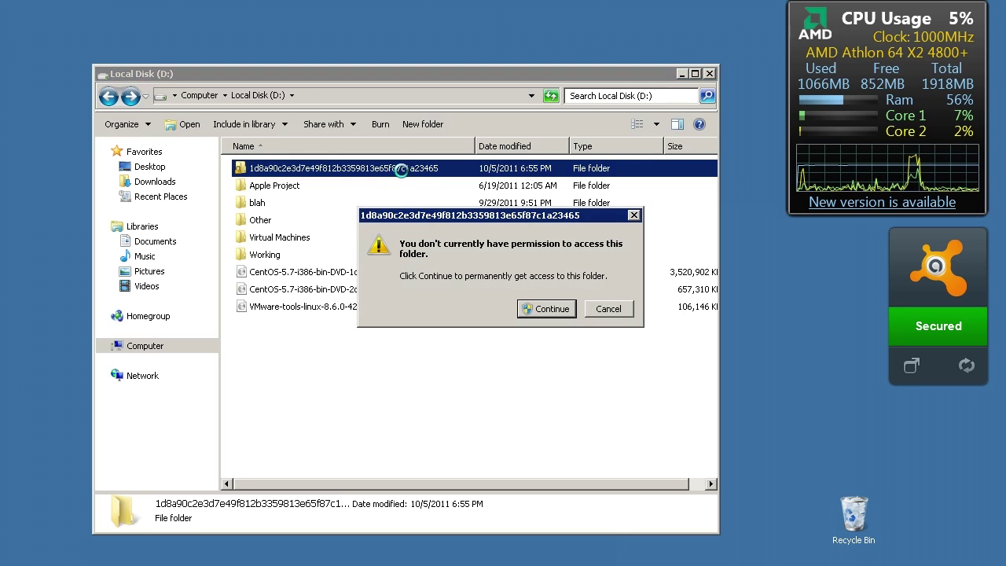
left_click(570, 308)
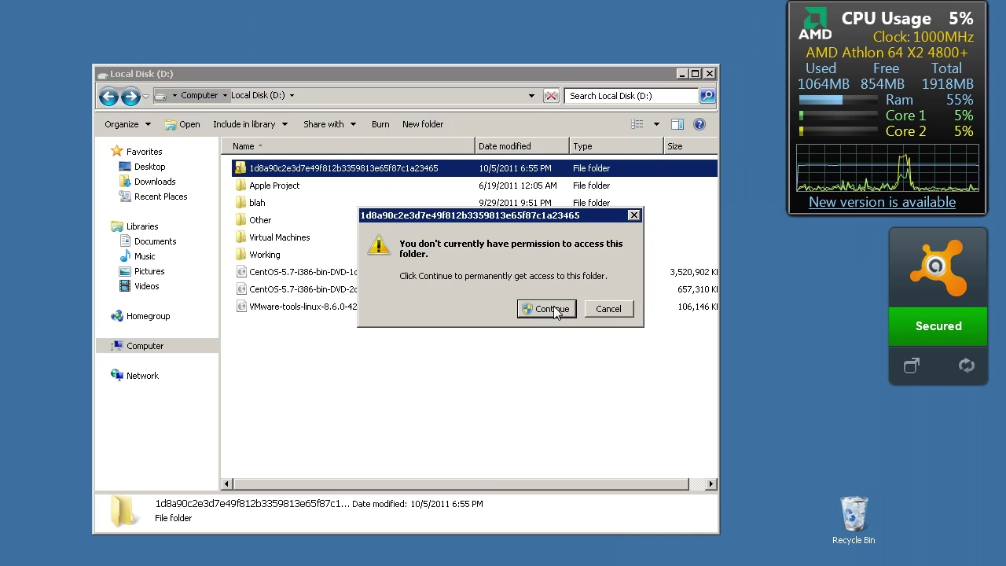
left_click(610, 310)
- Try to delete the locked folder on drive D, retry once, and cancel the attempt
right_click(307, 175)
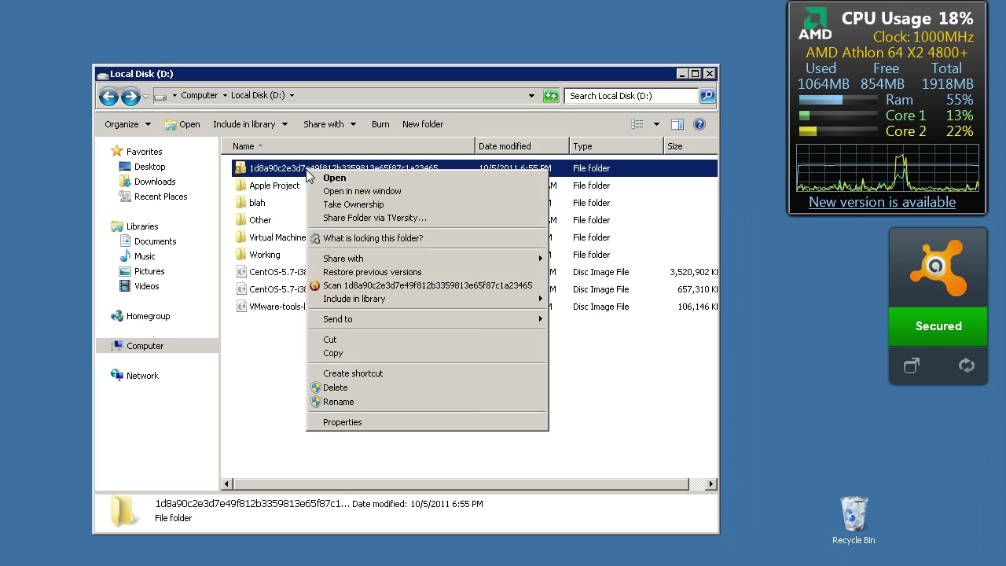
left_click(338, 387)
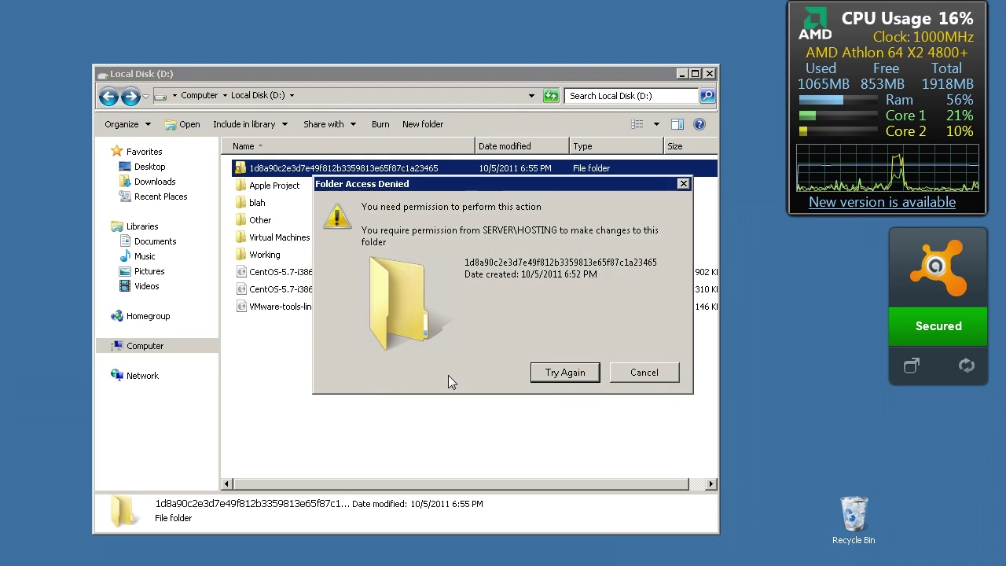
left_click(572, 374)
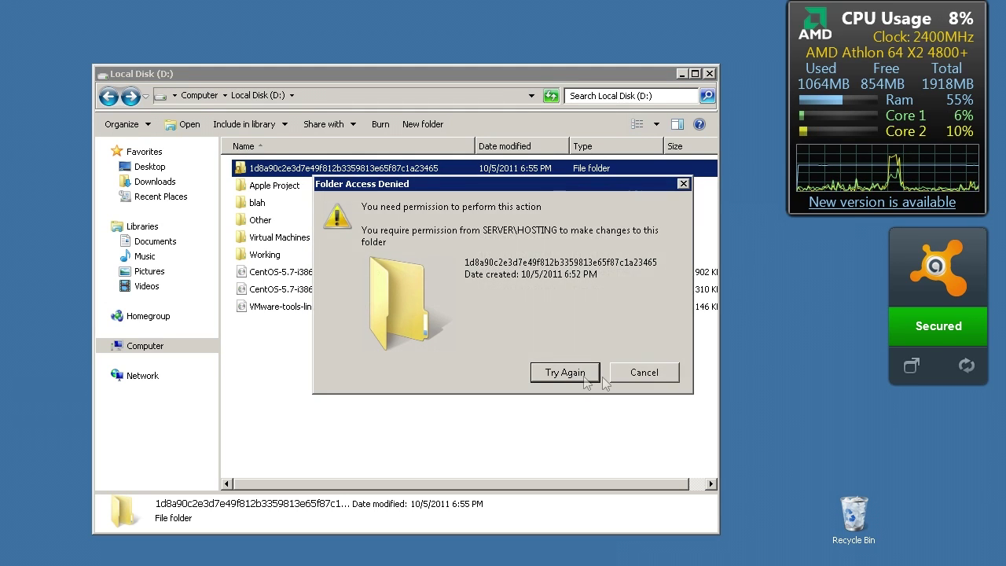
left_click(637, 379)
- Examine the locked folder's security permissions and its current owner in the advanced security settings, then close its properties without changes
right_click(341, 160)
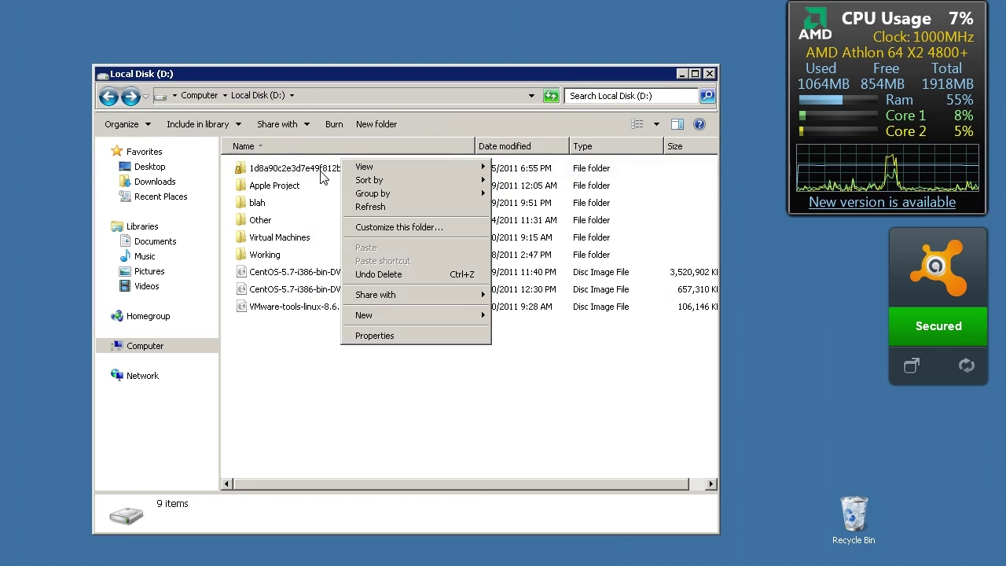
right_click(321, 176)
left_click(378, 425)
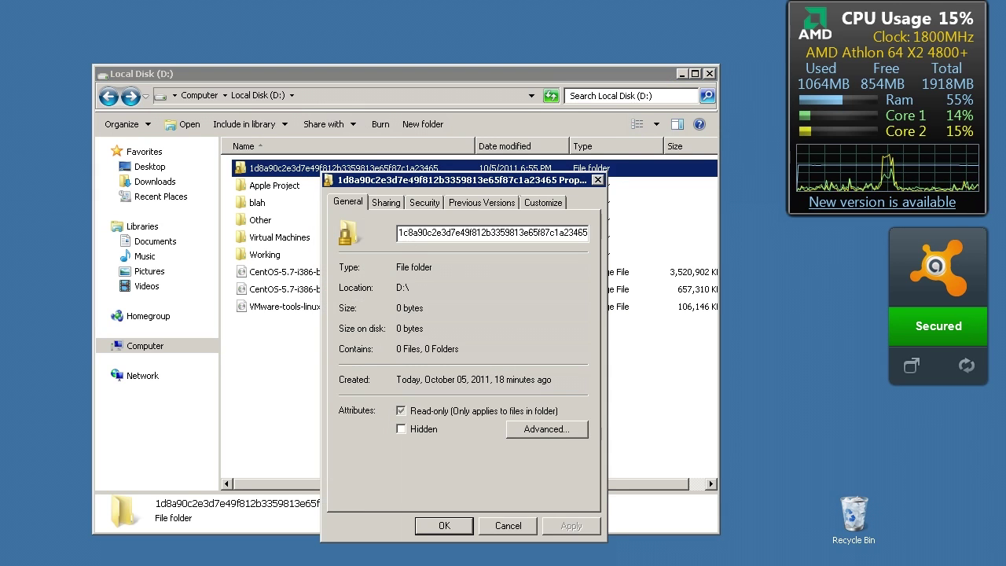
left_click(425, 203)
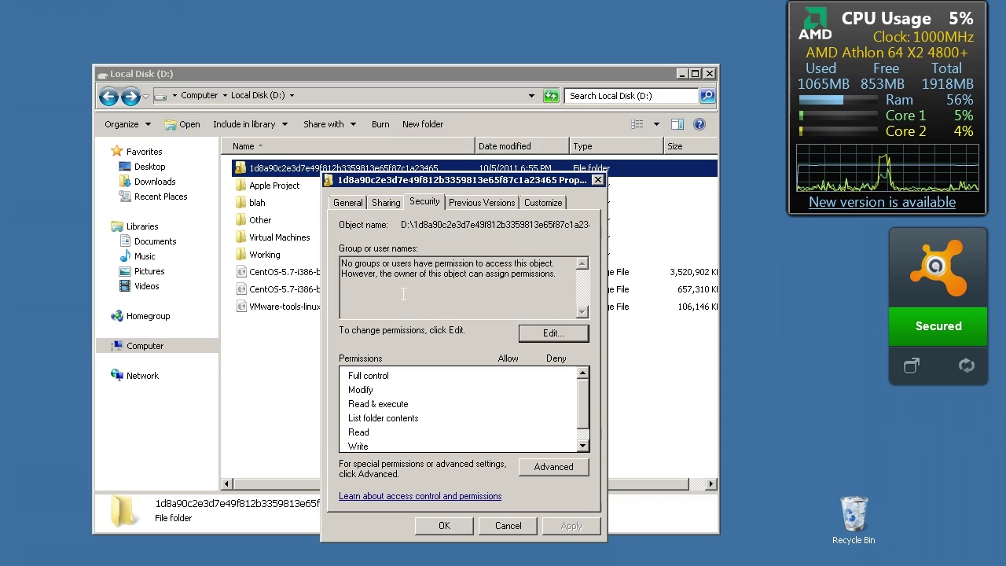
left_click(553, 467)
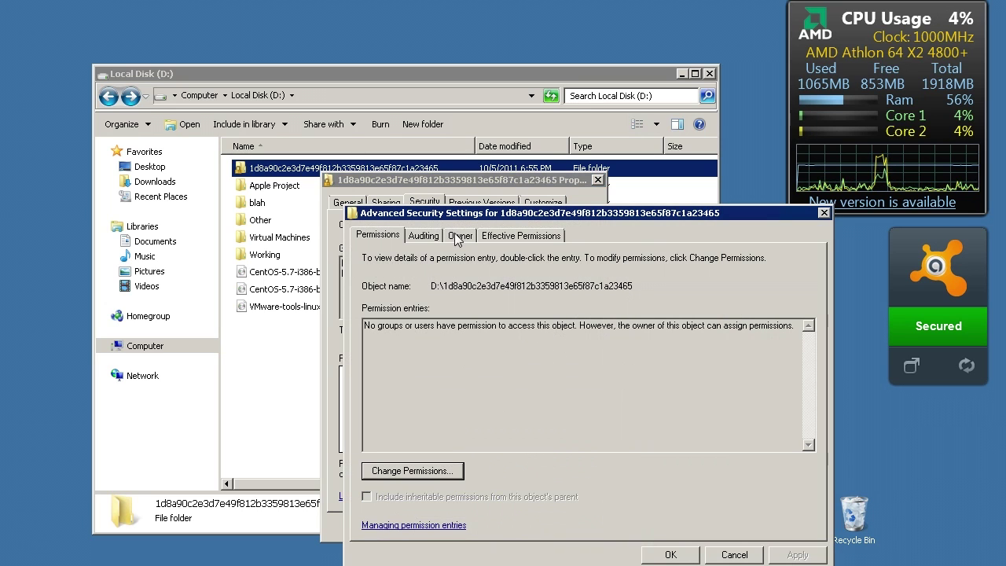
left_click(460, 236)
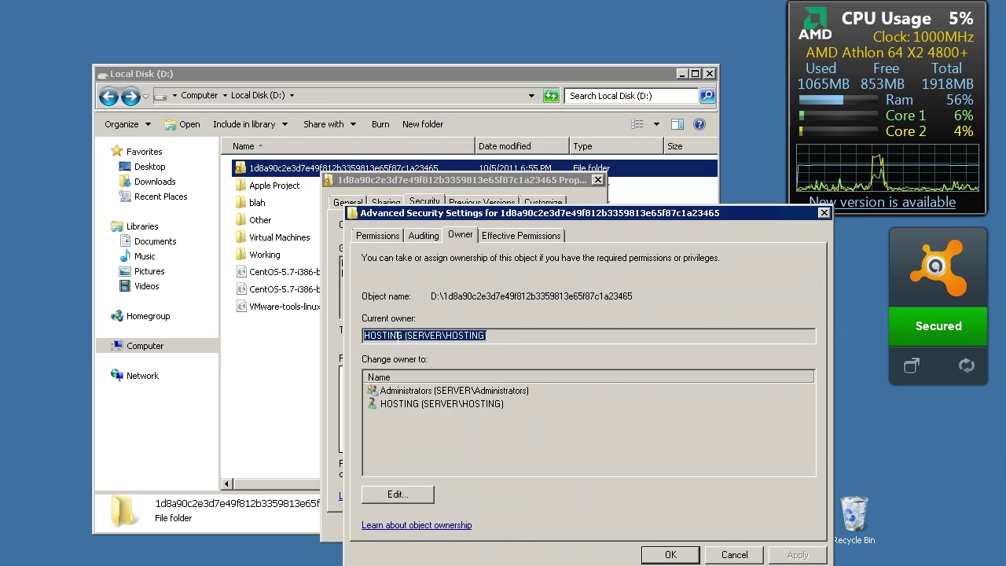
left_click(739, 555)
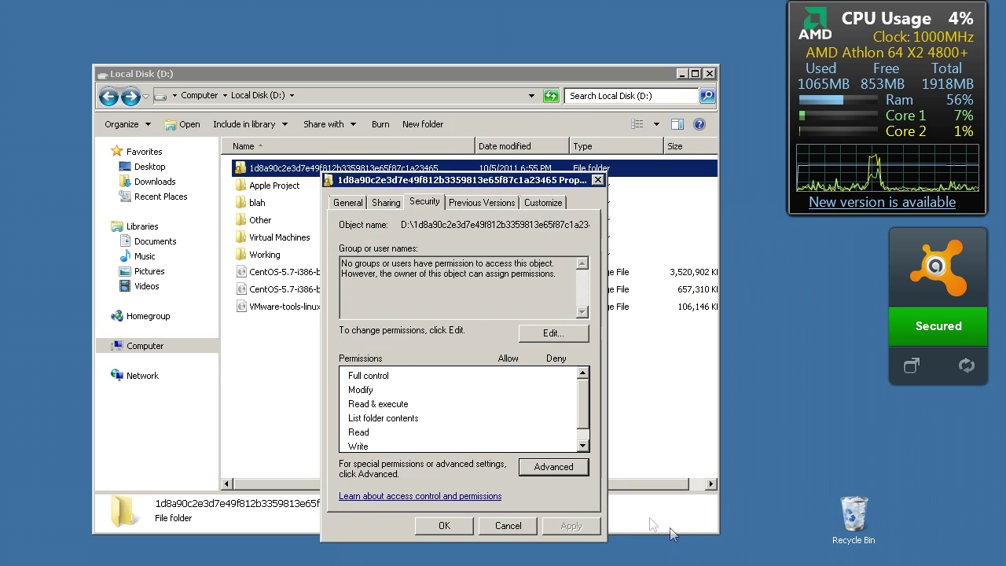
left_click(512, 525)
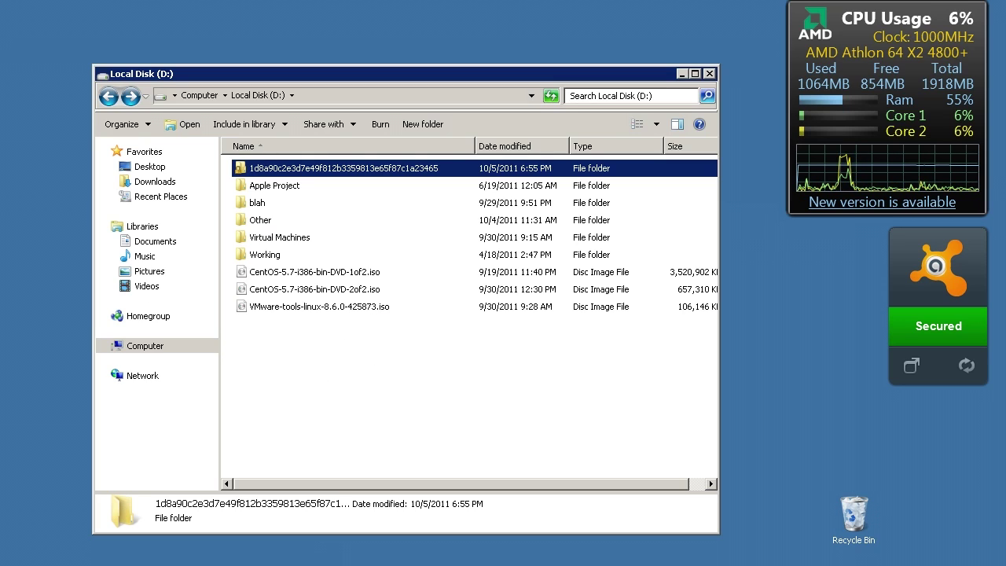
- Switch to the Documents library window and open the TakeOwnership folder
left_click(117, 563)
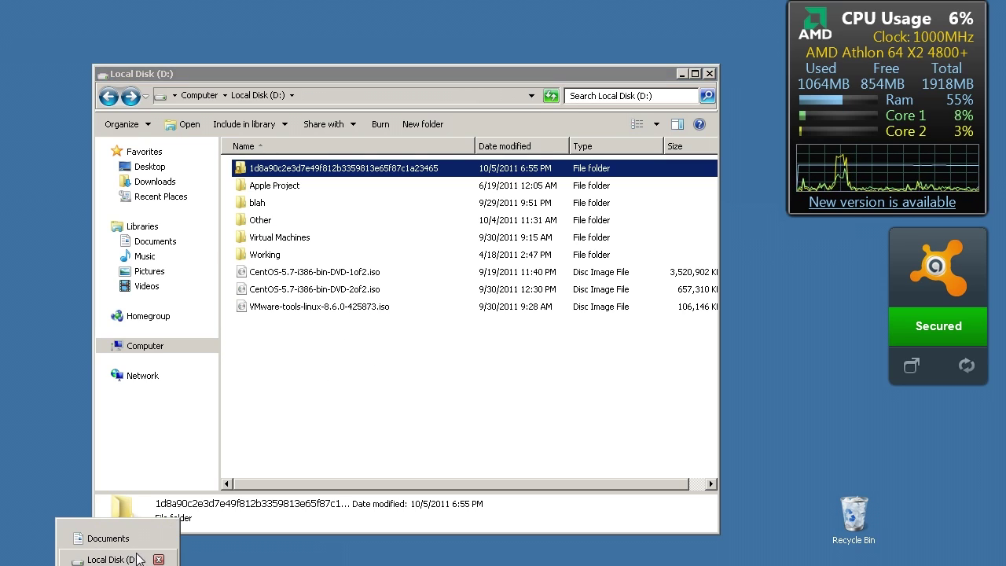
left_click(108, 538)
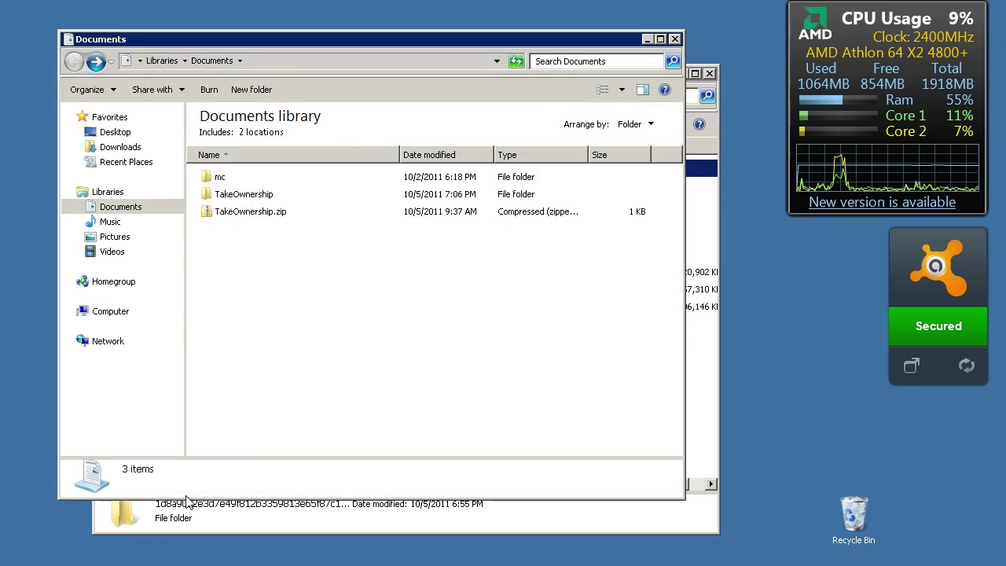
double_click(249, 197)
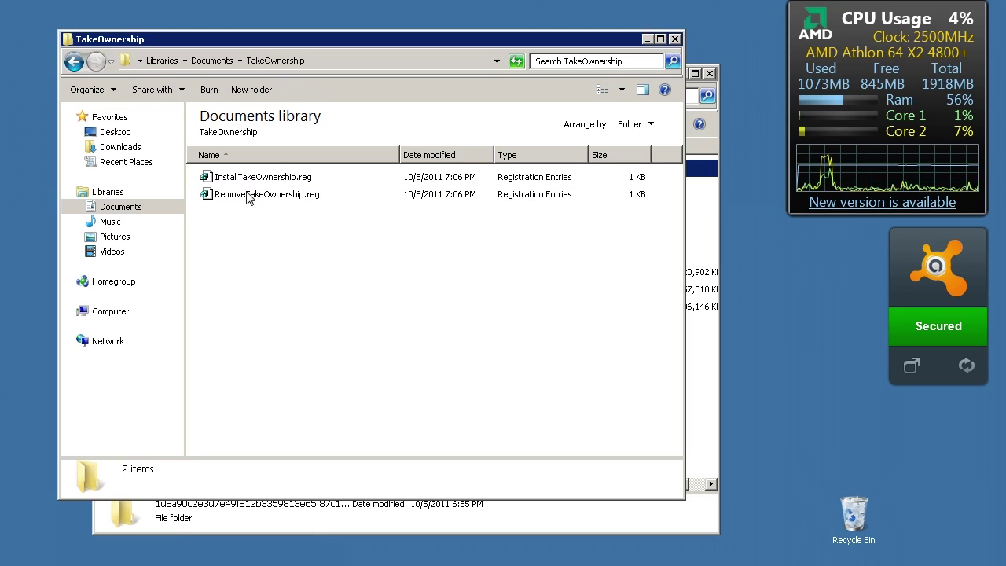
- Open InstallTakeOwnership.reg for editing to read its registry entries in Notepad, allowing the unverified file to run, then close it
left_click(297, 180)
right_click(295, 178)
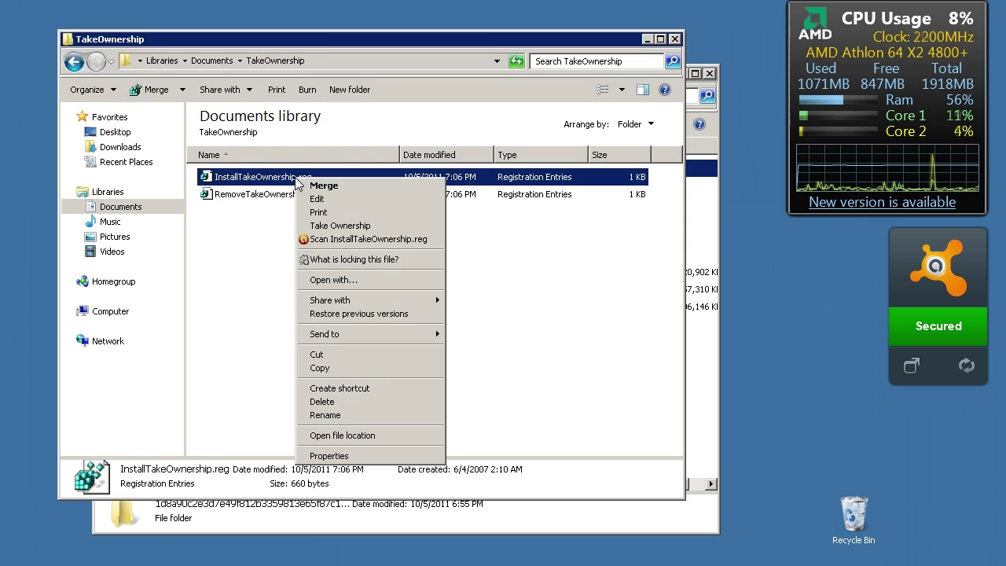
left_click(317, 199)
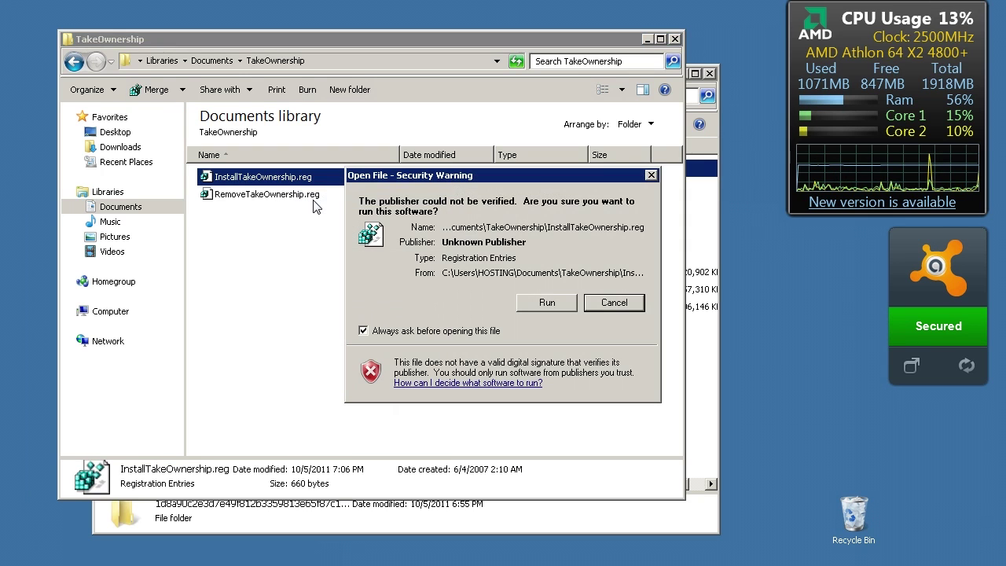
left_click(560, 308)
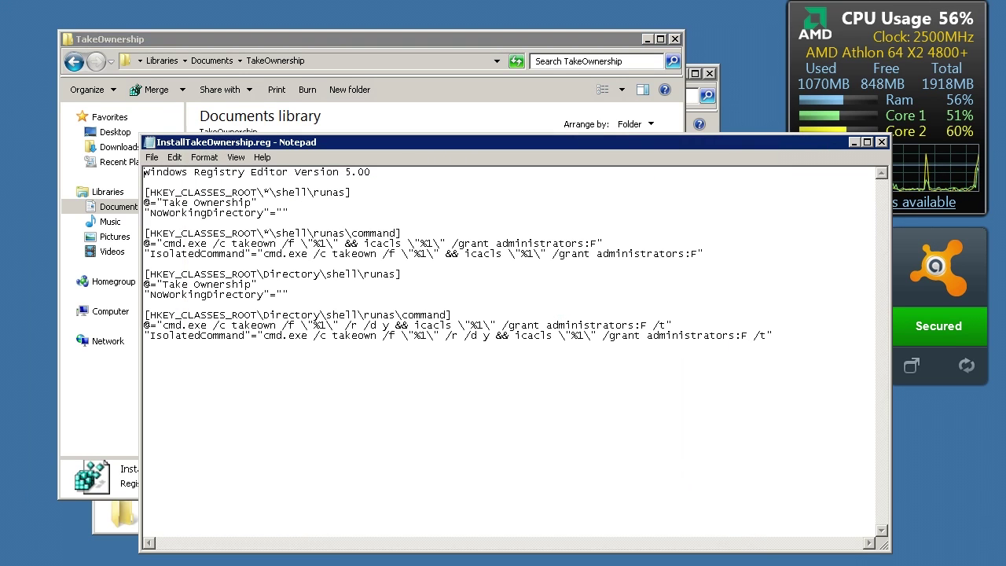
left_click(882, 142)
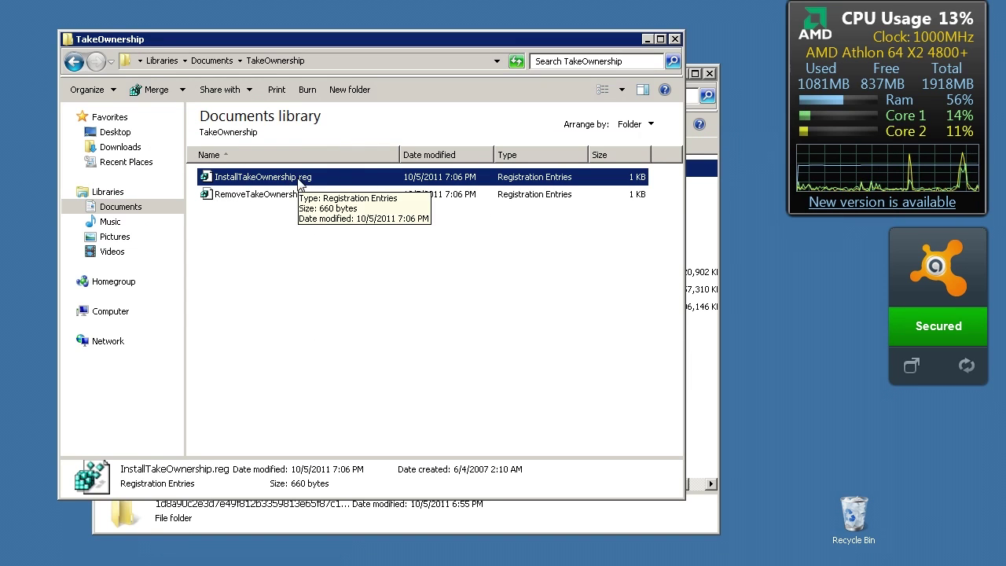
right_click(246, 182)
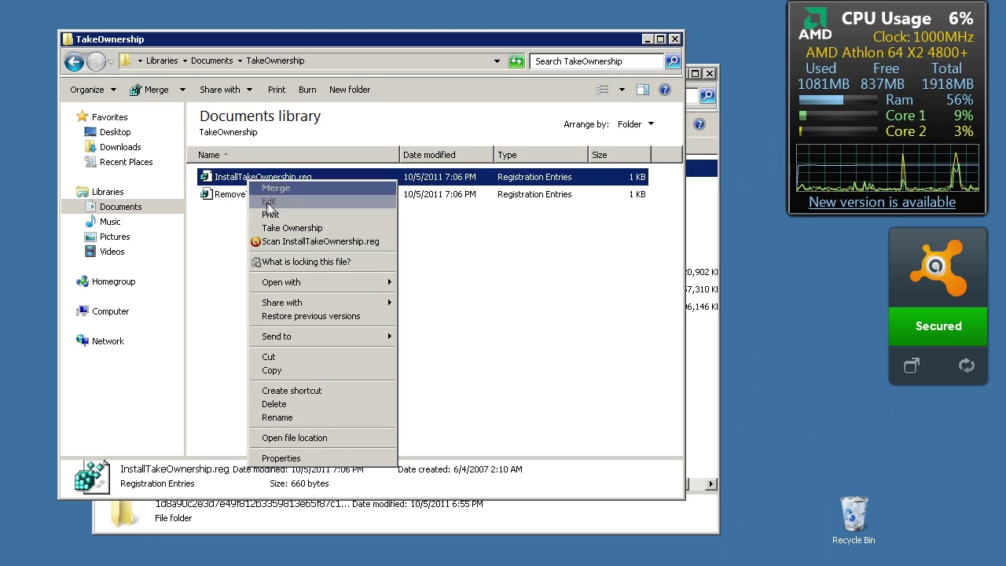
left_click(275, 189)
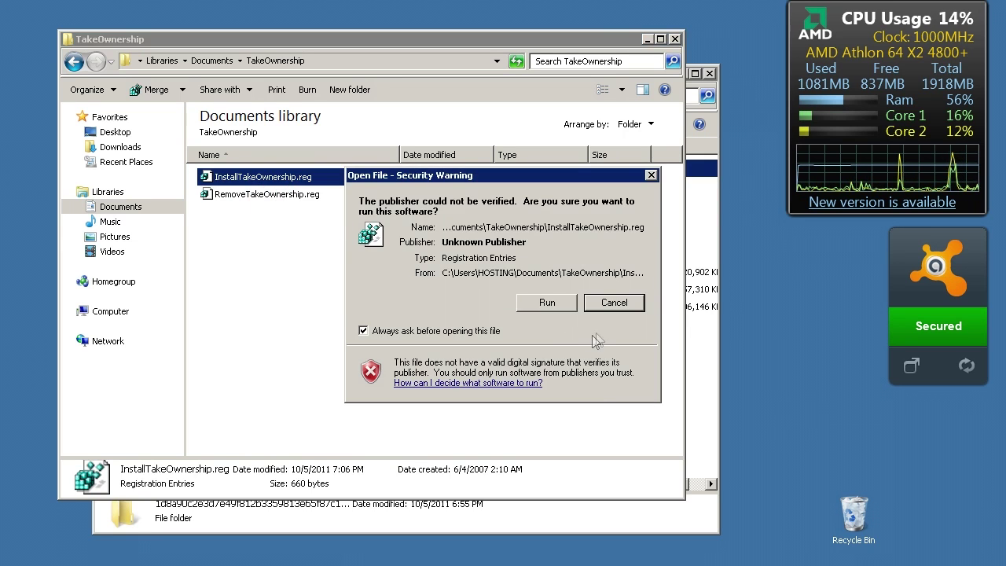
left_click(616, 300)
right_click(259, 195)
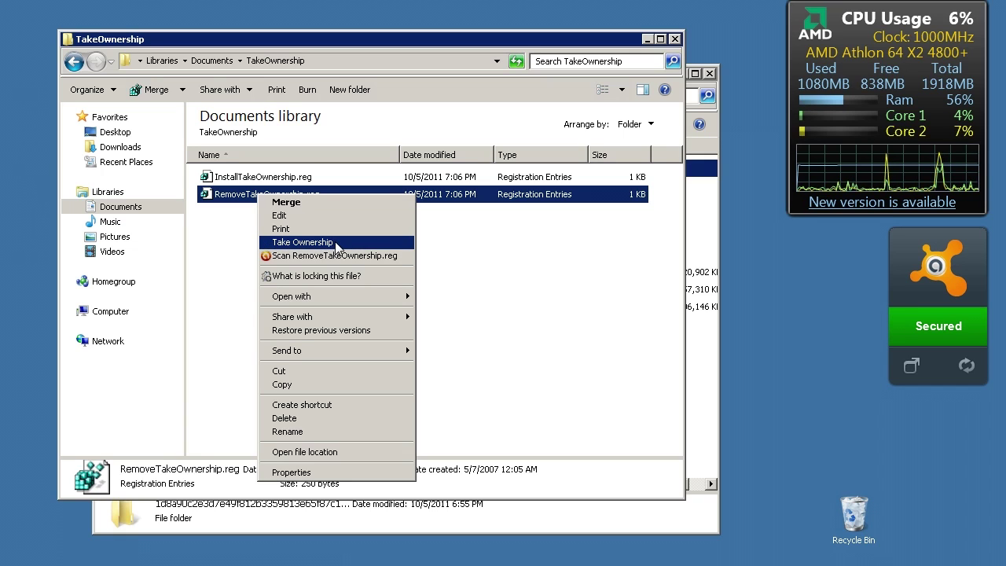
left_click(450, 278)
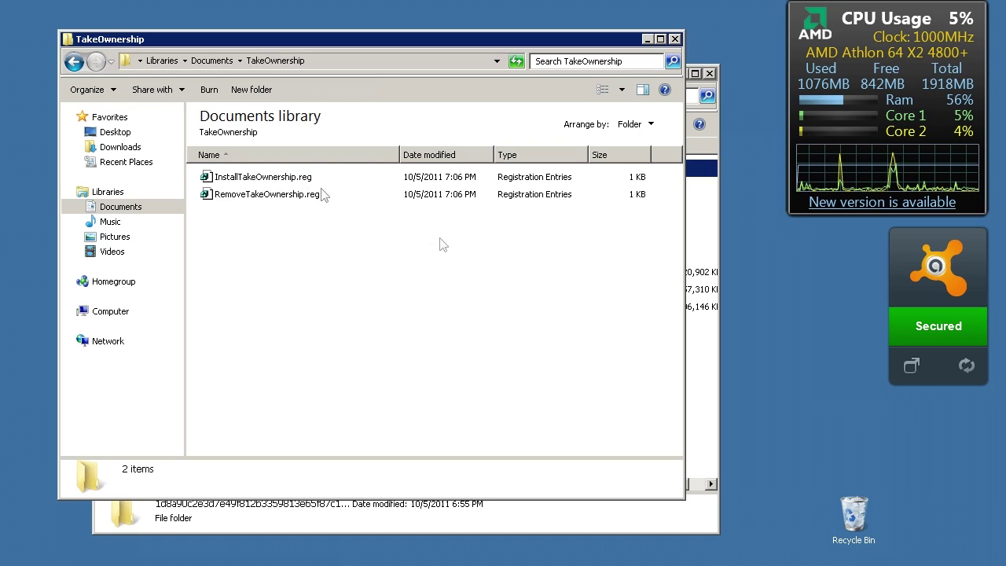
- Return to the drive D window and try again to delete the locked folder, cancelling the attempt
left_click(696, 342)
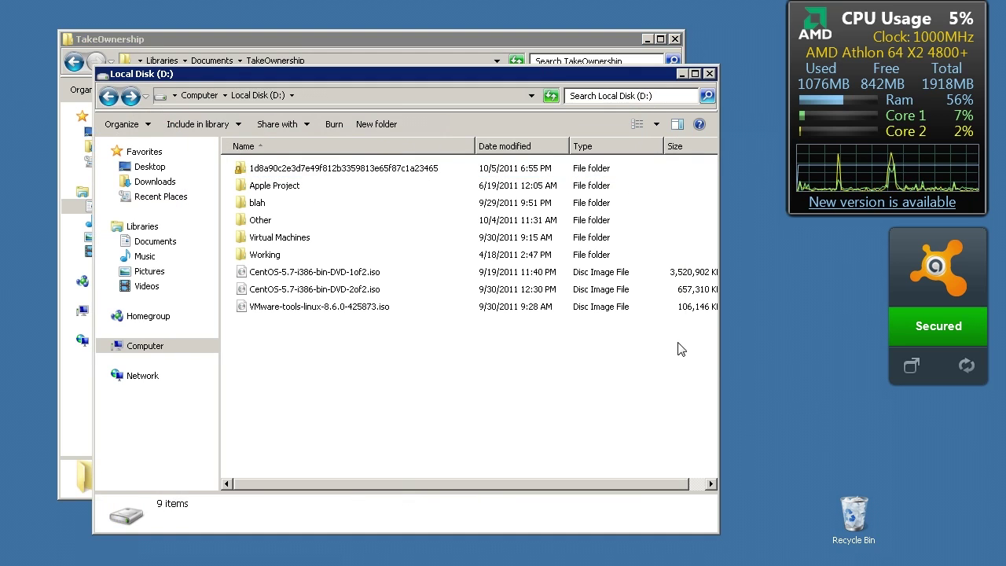
right_click(302, 167)
left_click(375, 393)
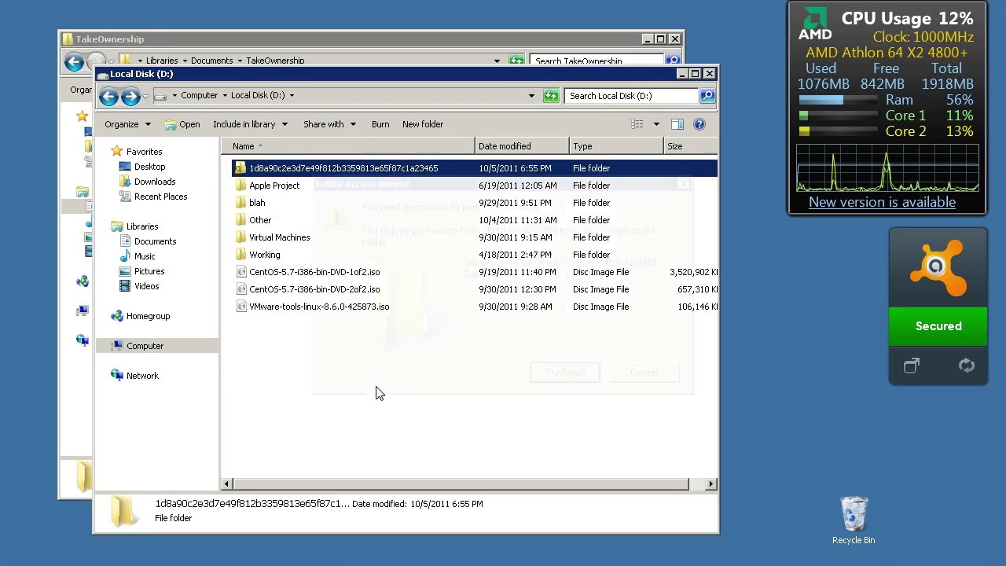
left_click(645, 373)
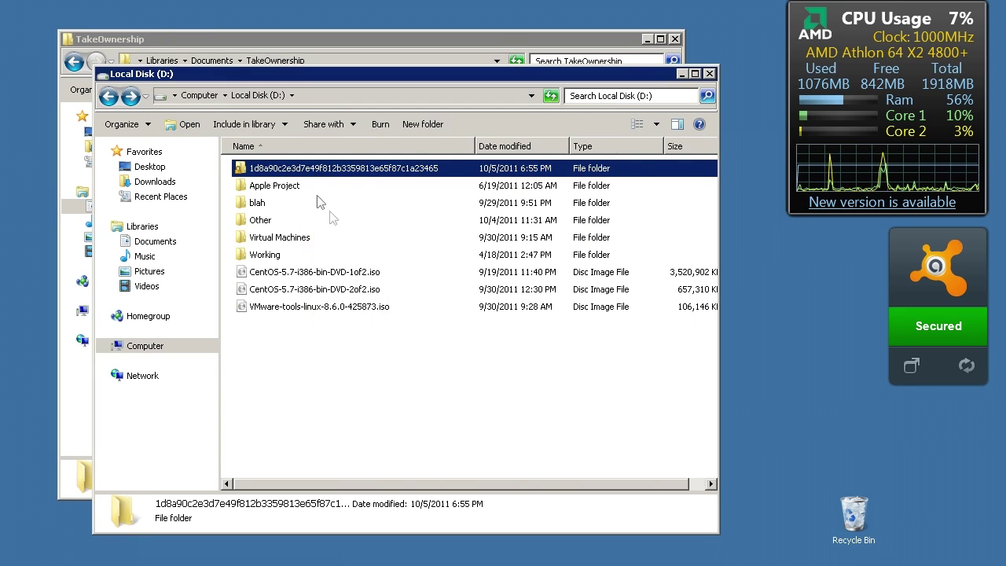
- Apply Take Ownership to the locked folder on drive D and move the folder to the Recycle Bin, then minimize the drive window
right_click(320, 171)
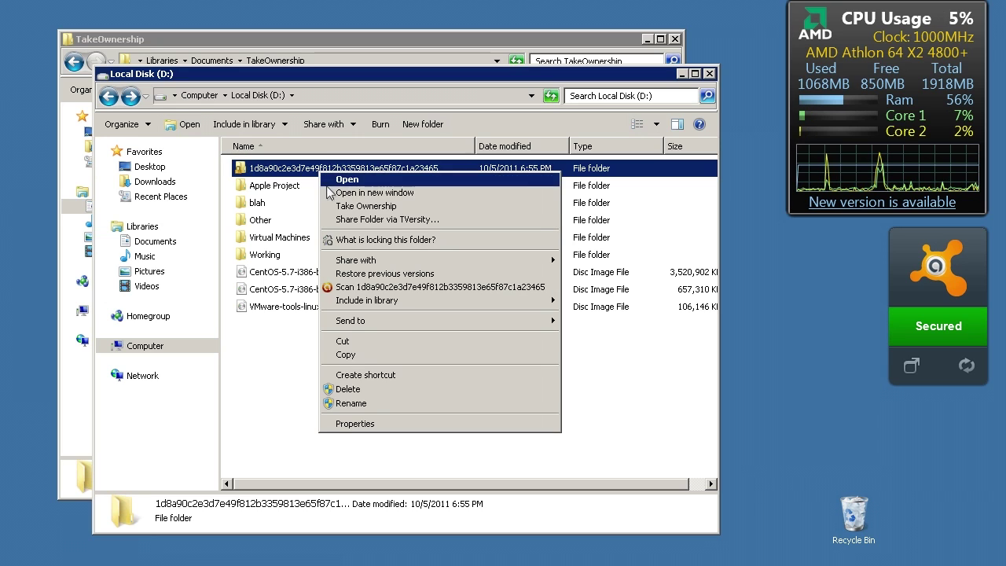
left_click(333, 206)
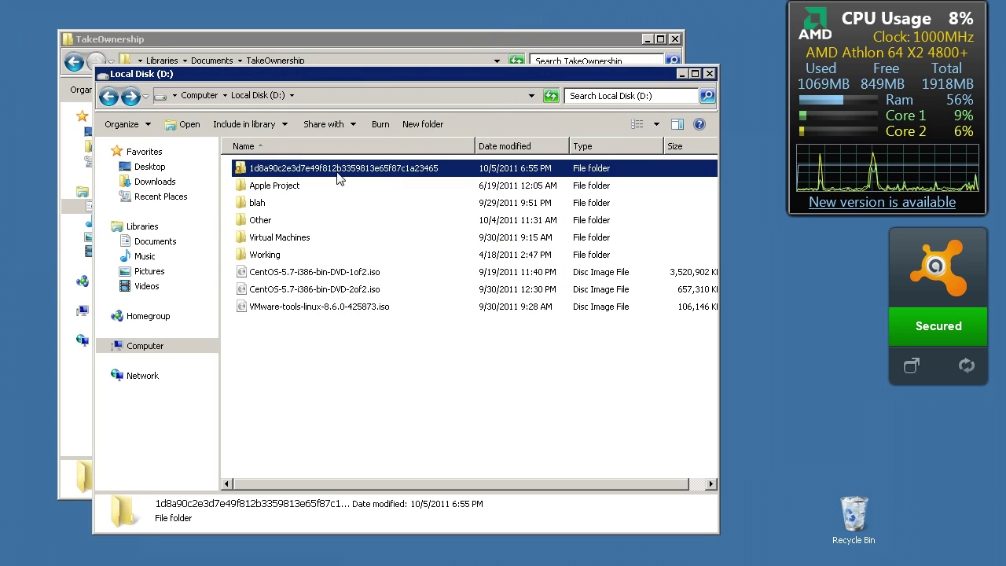
right_click(338, 168)
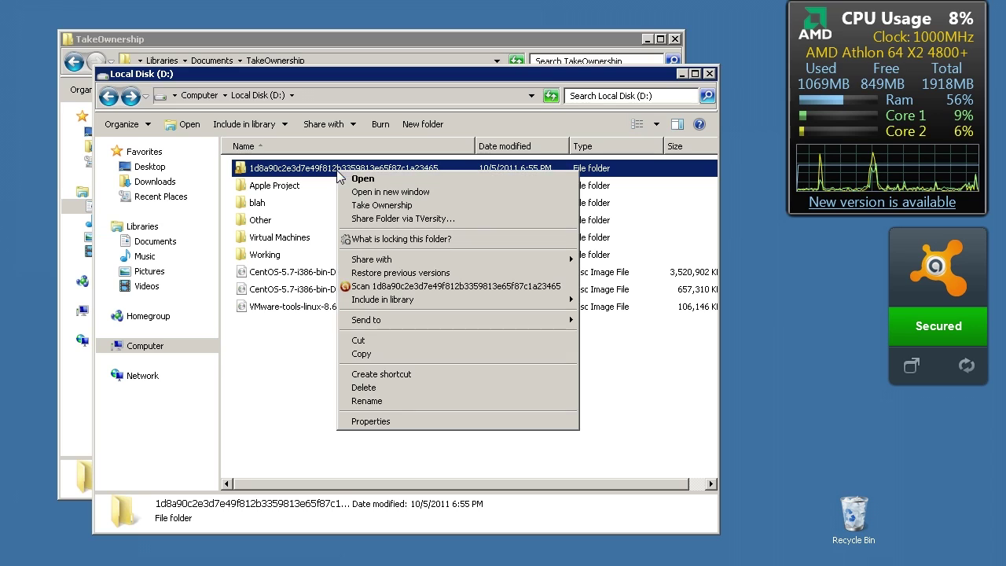
left_click(363, 387)
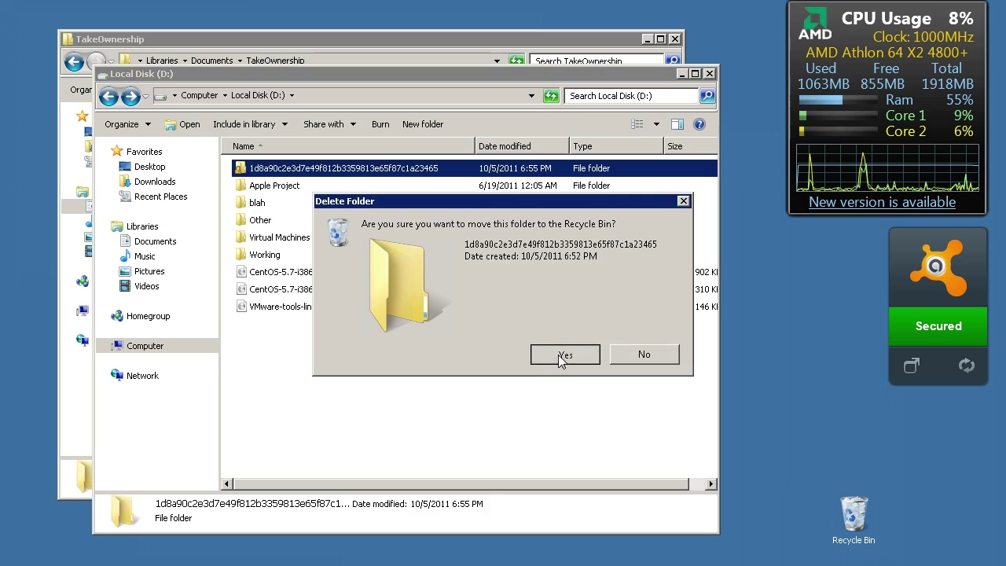
left_click(562, 360)
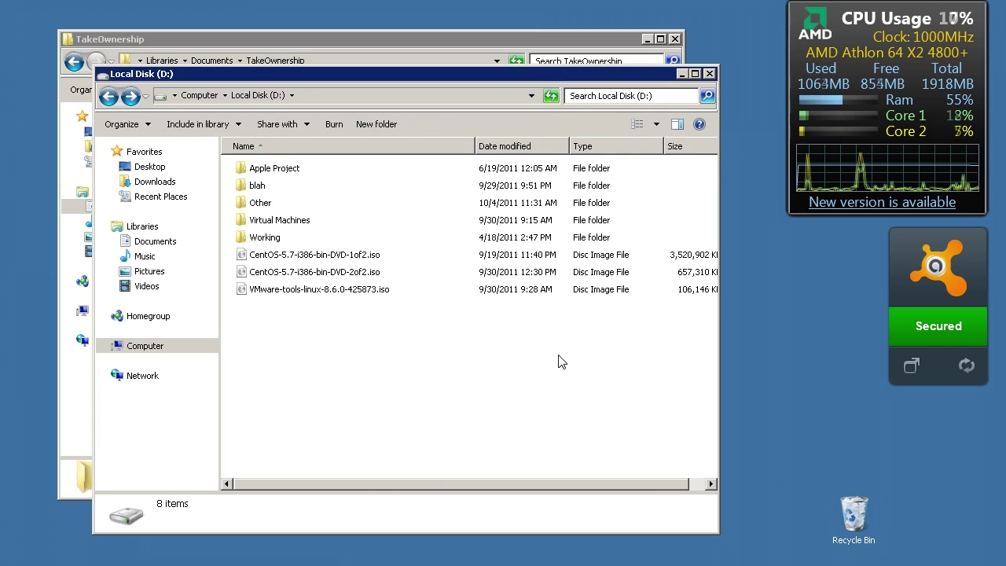
left_click(682, 74)
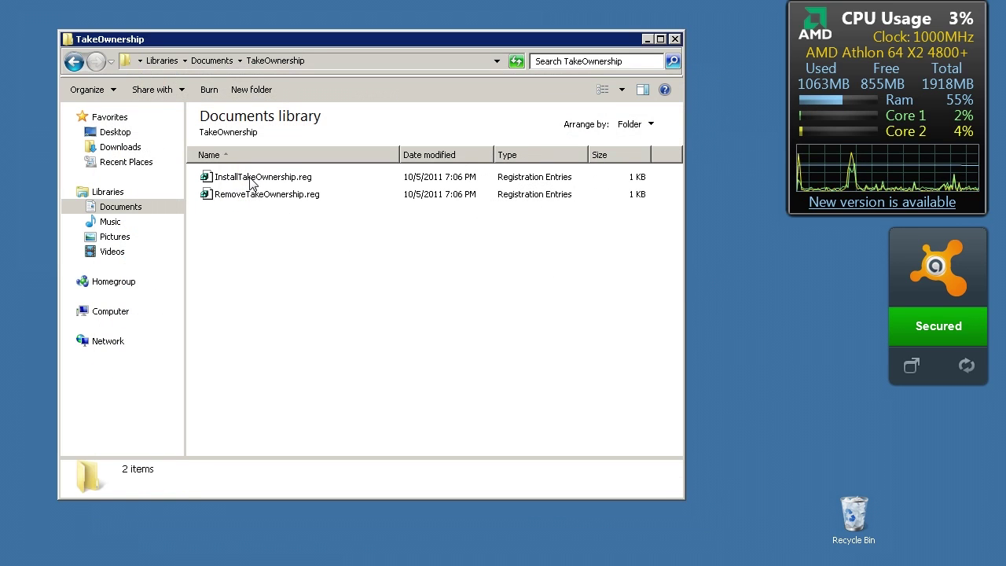
right_click(250, 178)
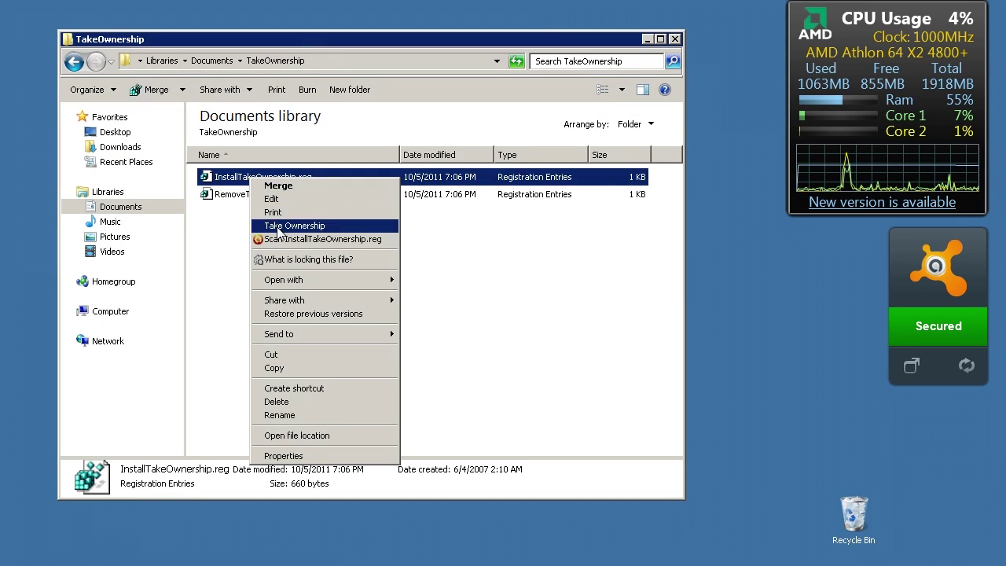
left_click(556, 299)
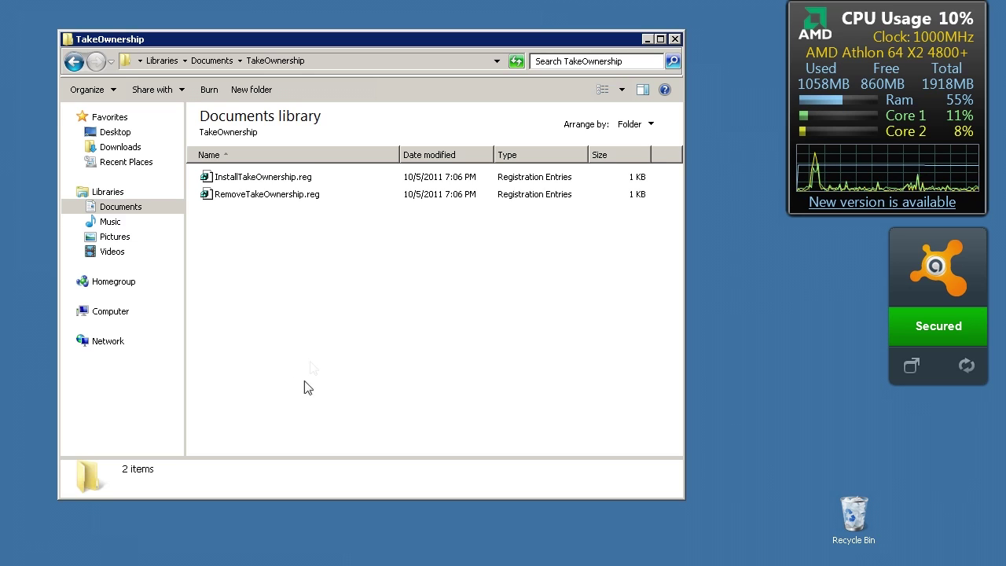
right_click(280, 183)
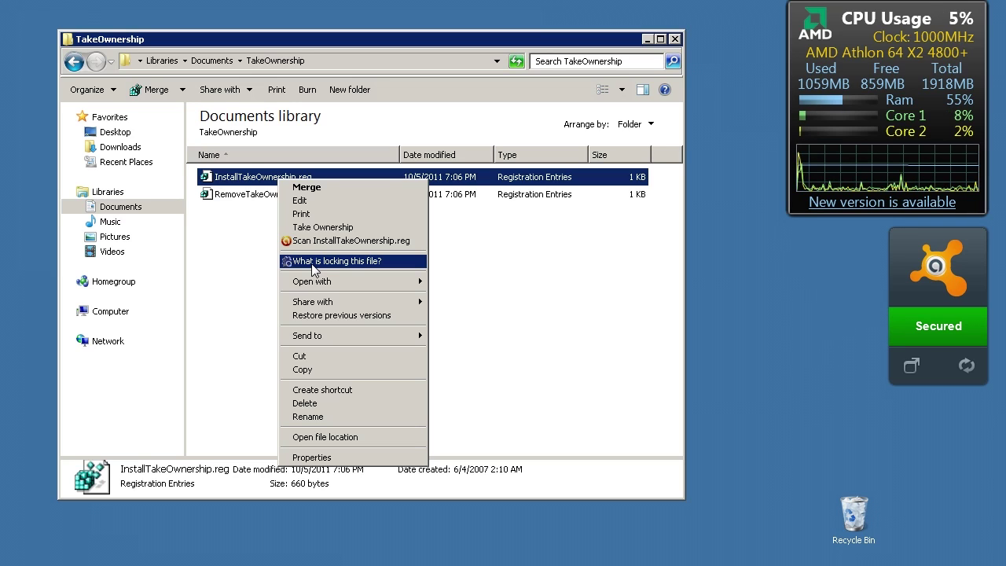
- Check which processes are locking InstallTakeOwnership.reg in LockHunter, delete the file from there and close LockHunter
left_click(359, 264)
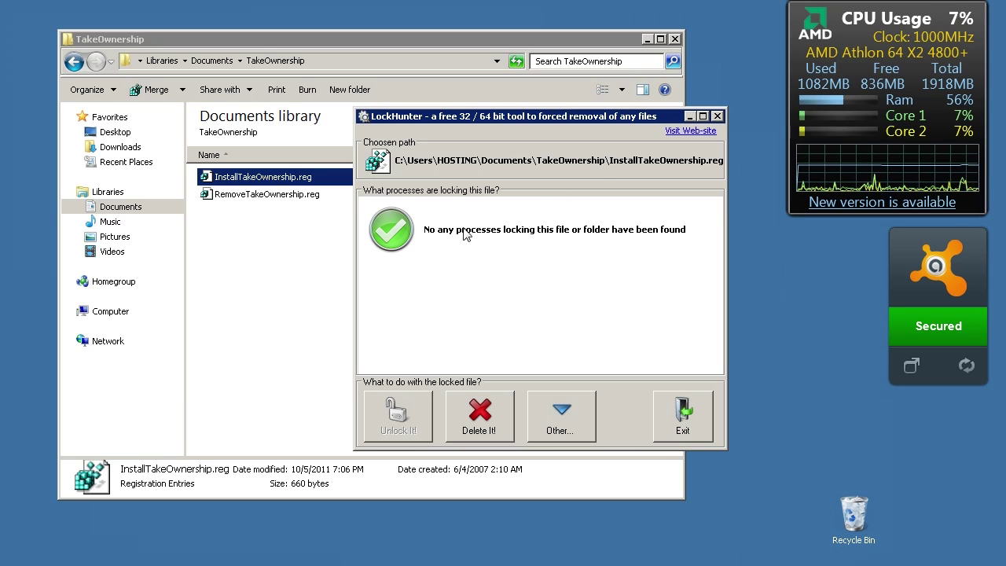
left_click(718, 116)
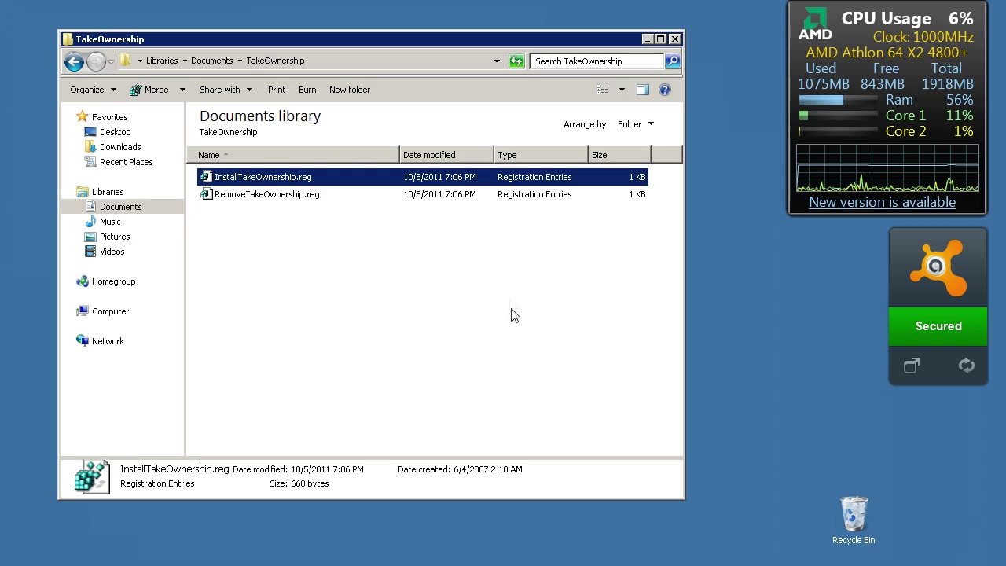
right_click(286, 180)
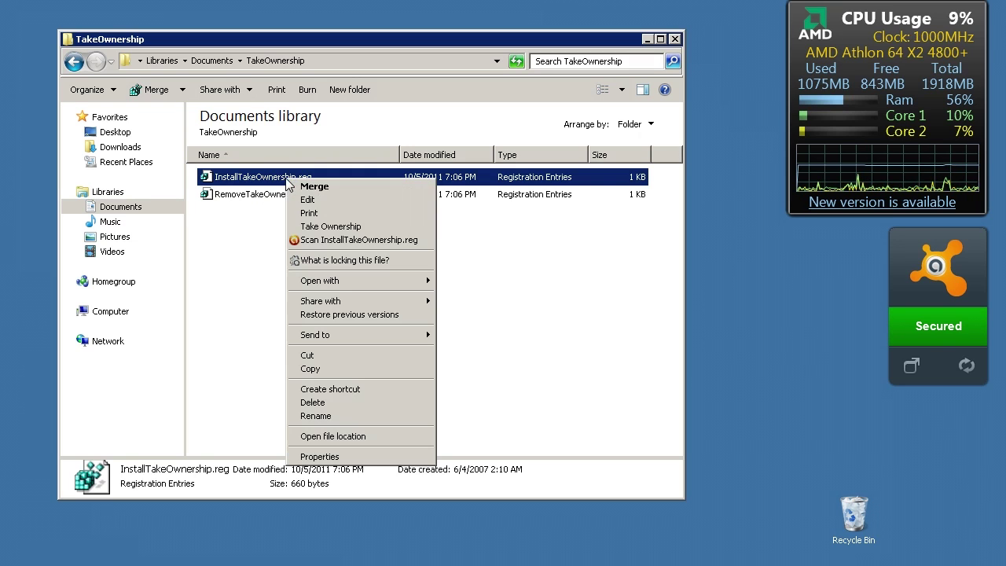
left_click(349, 263)
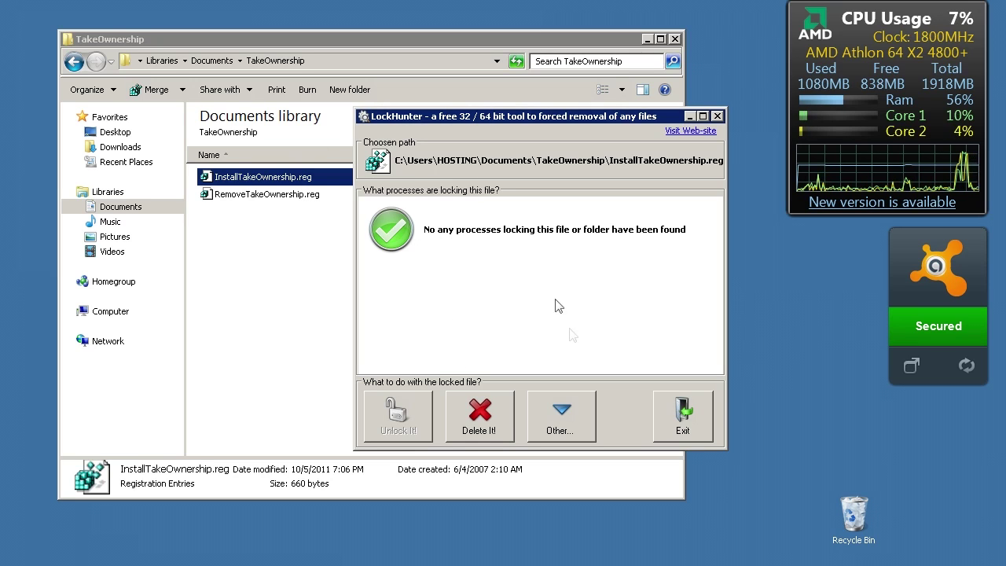
left_click(481, 415)
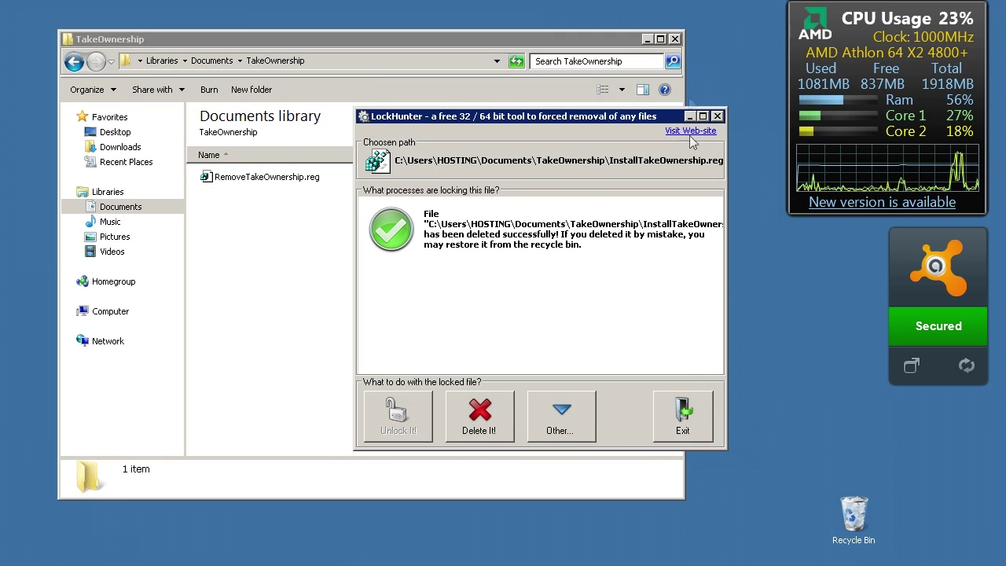
left_click(717, 115)
- Check which processes are locking RemoveTakeOwnership.reg in LockHunter, view its other removal options, and close LockHunter without deleting the file
left_click(244, 176)
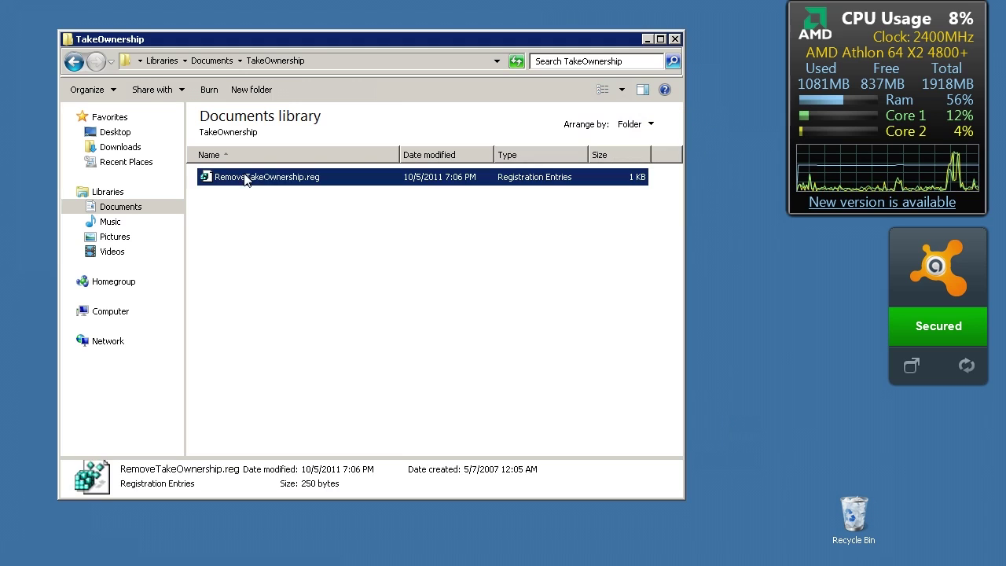
right_click(245, 176)
left_click(309, 258)
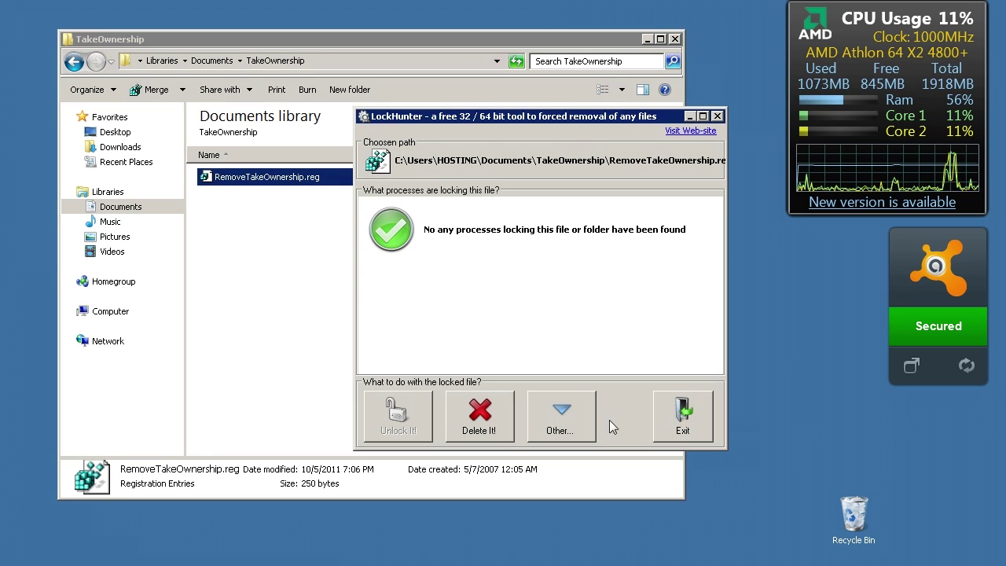
left_click(584, 425)
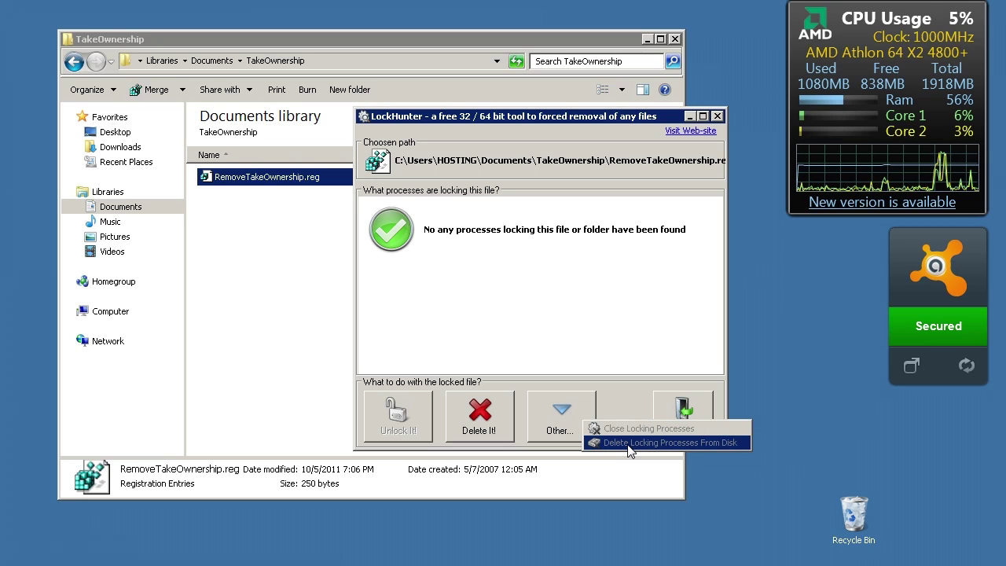
left_click(589, 360)
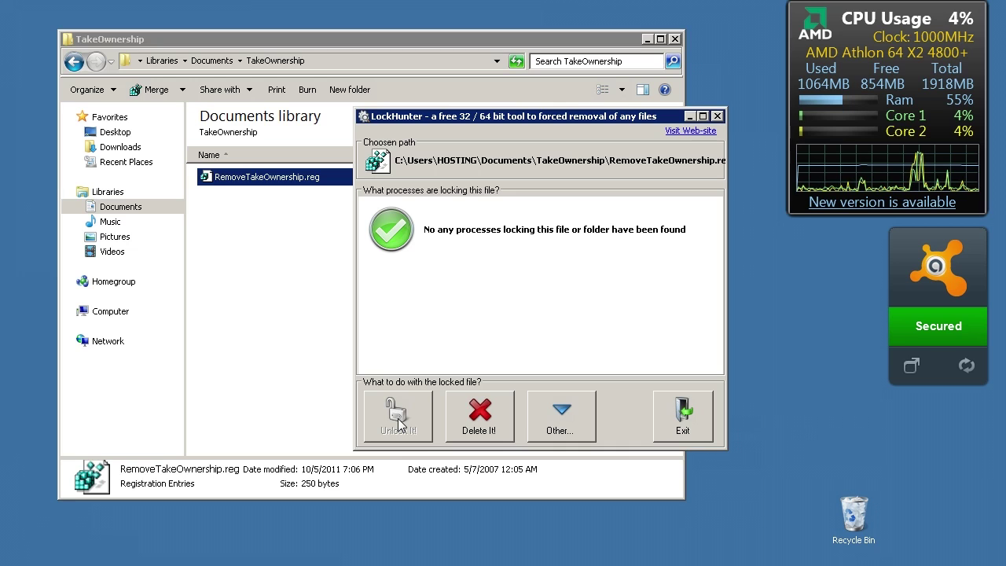
left_click(718, 116)
- Go back to the Documents library, look inside TakeOwnership.zip and return to the library
left_click(73, 61)
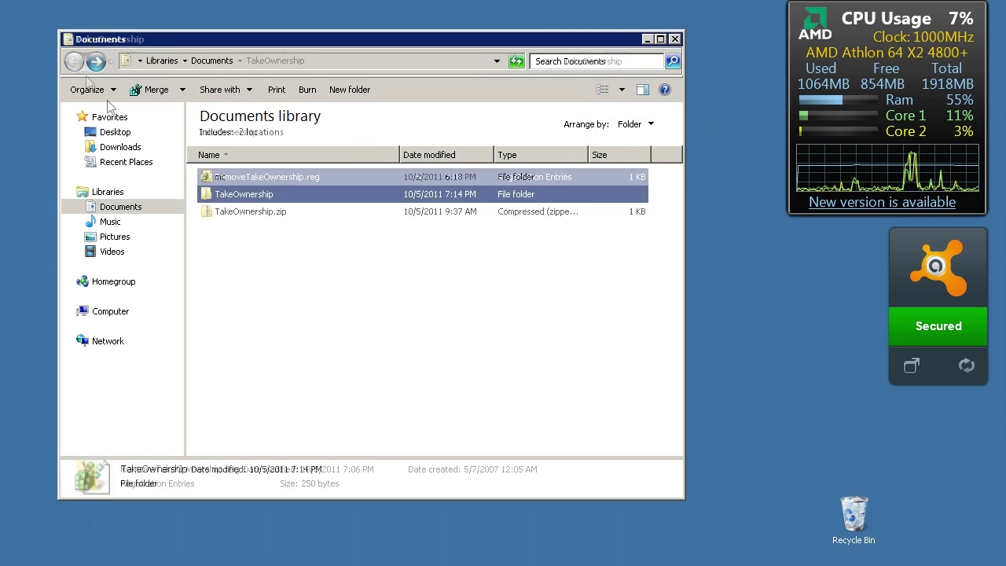
double_click(243, 213)
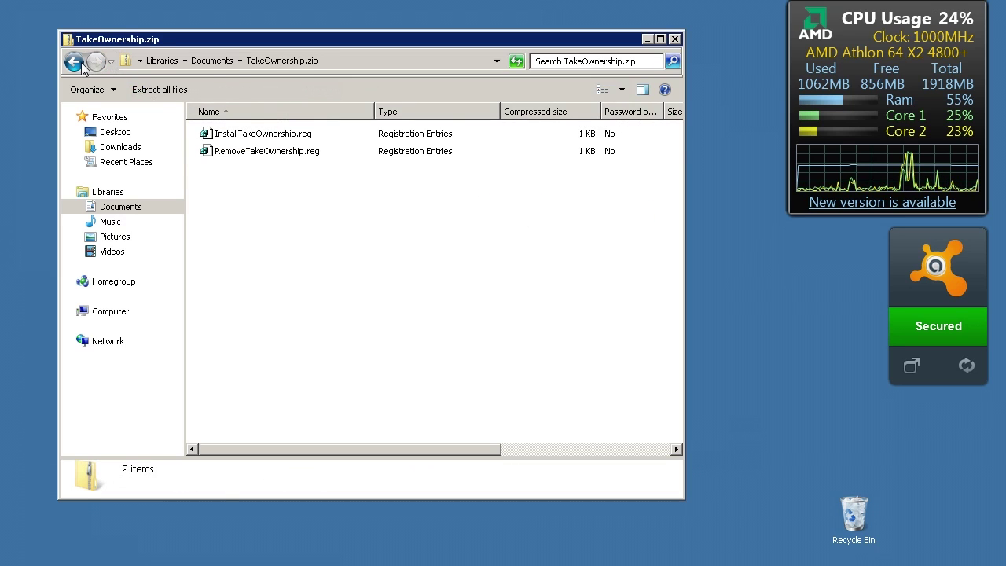
left_click(74, 62)
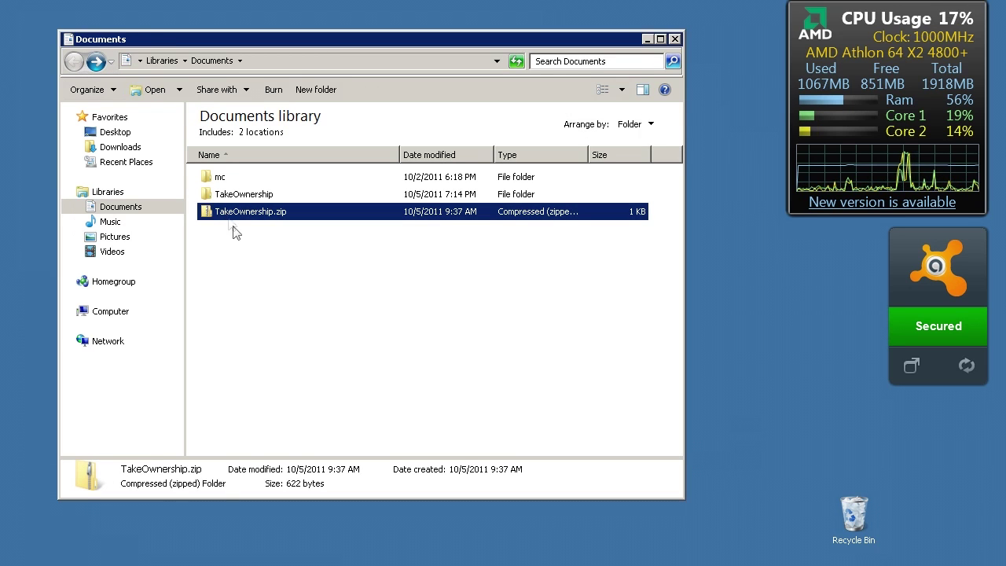